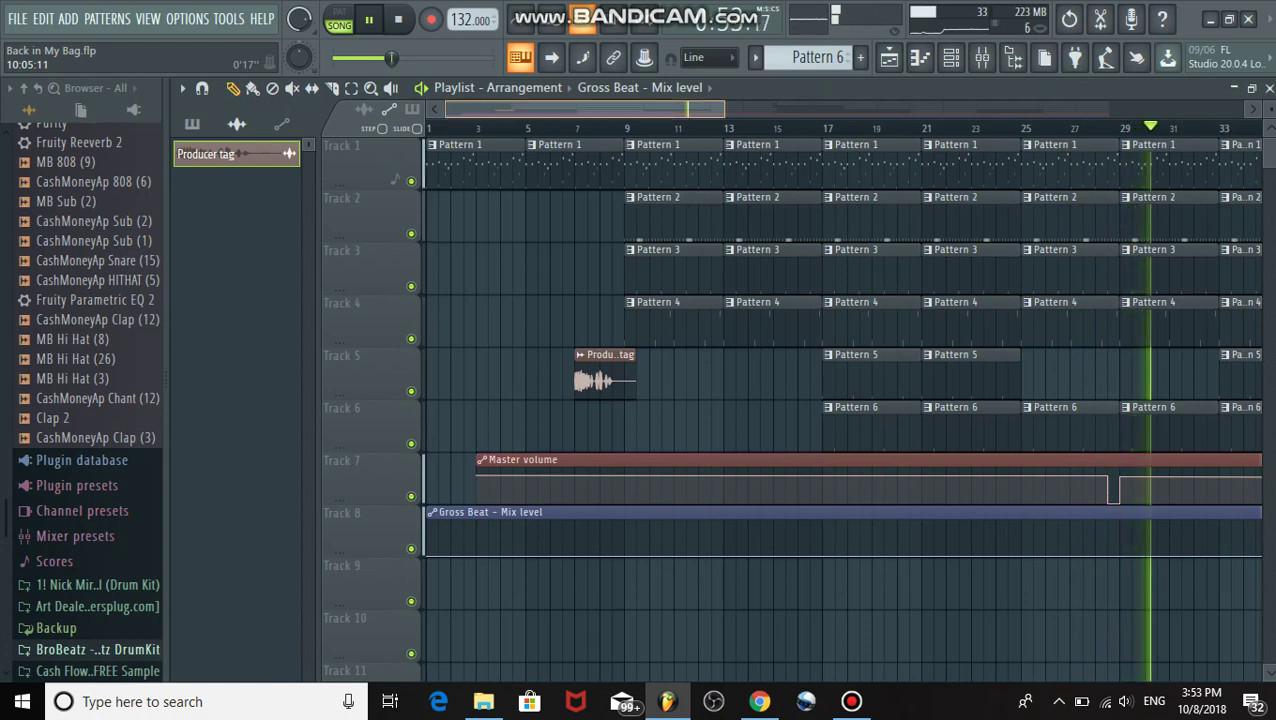
# - Show the whole song arrangement in the playlist, listen through to its end and stop playback
pyautogui.moveTo(724, 109); pyautogui.dragTo(1124, 109)
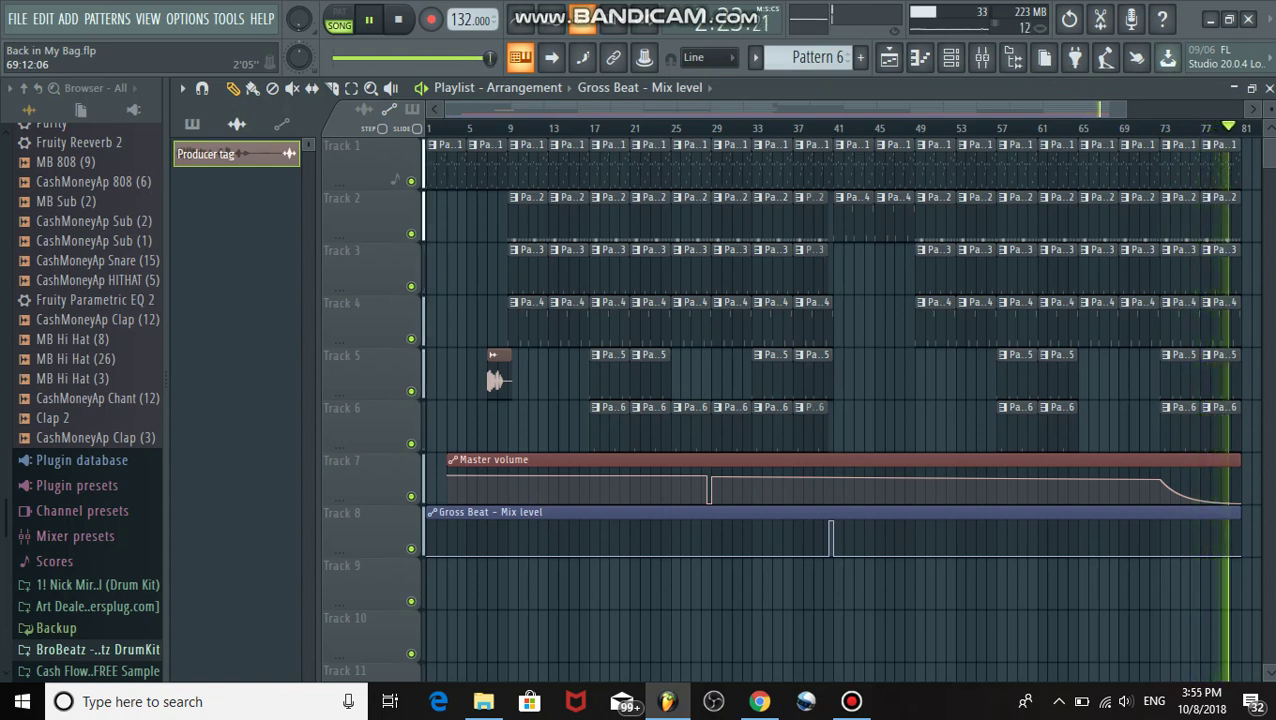
pyautogui.press('space')
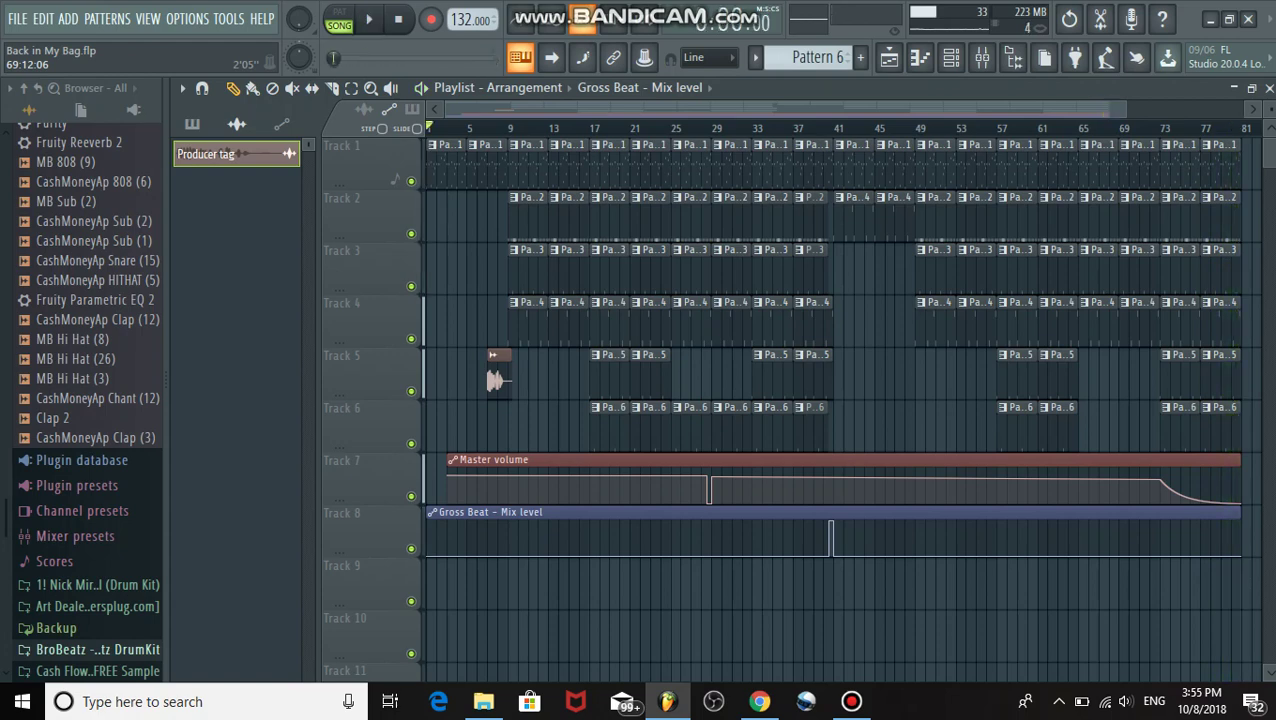
# - Shrink the playlist window and filter the channel rack to show the Unsorted channels
pyautogui.click(1234, 89)
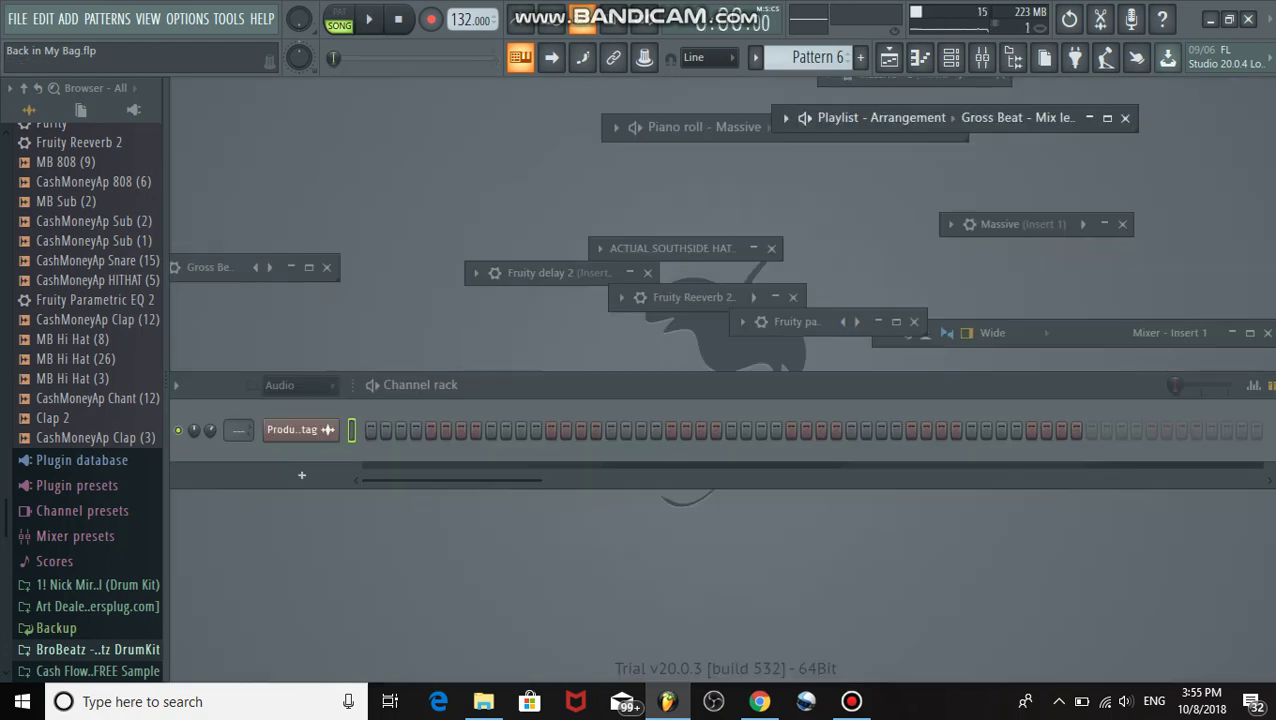
pyautogui.click(290, 385)
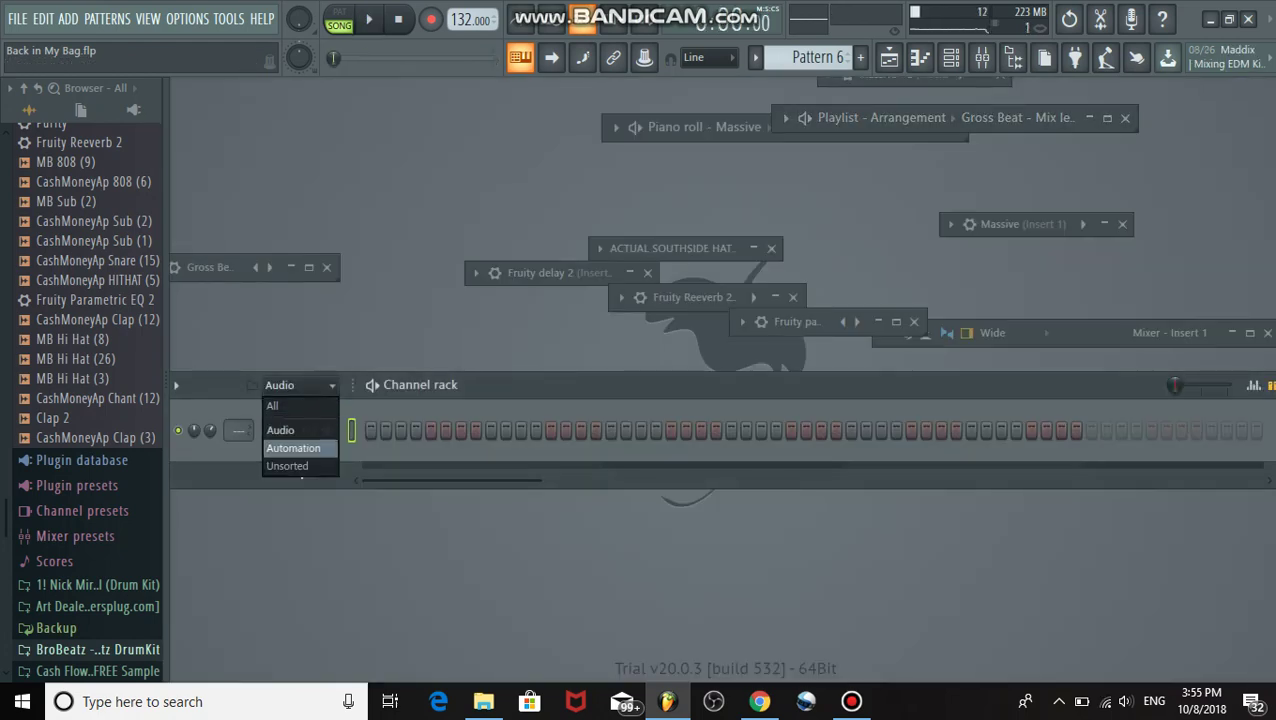
pyautogui.click(290, 466)
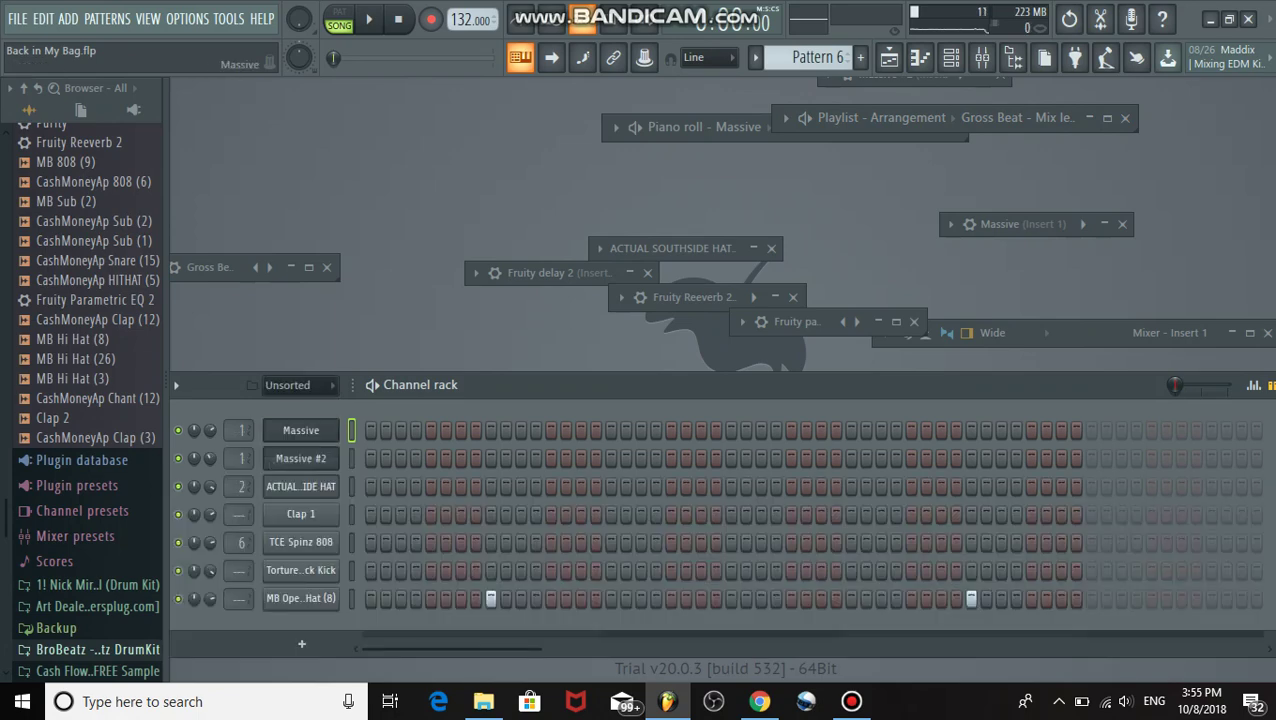
# - Open the Massive channel's piano roll and maximize its window
pyautogui.rightClick(337, 428)
pyautogui.click(380, 430)
pyautogui.rightClick(315, 430)
pyautogui.click(380, 430)
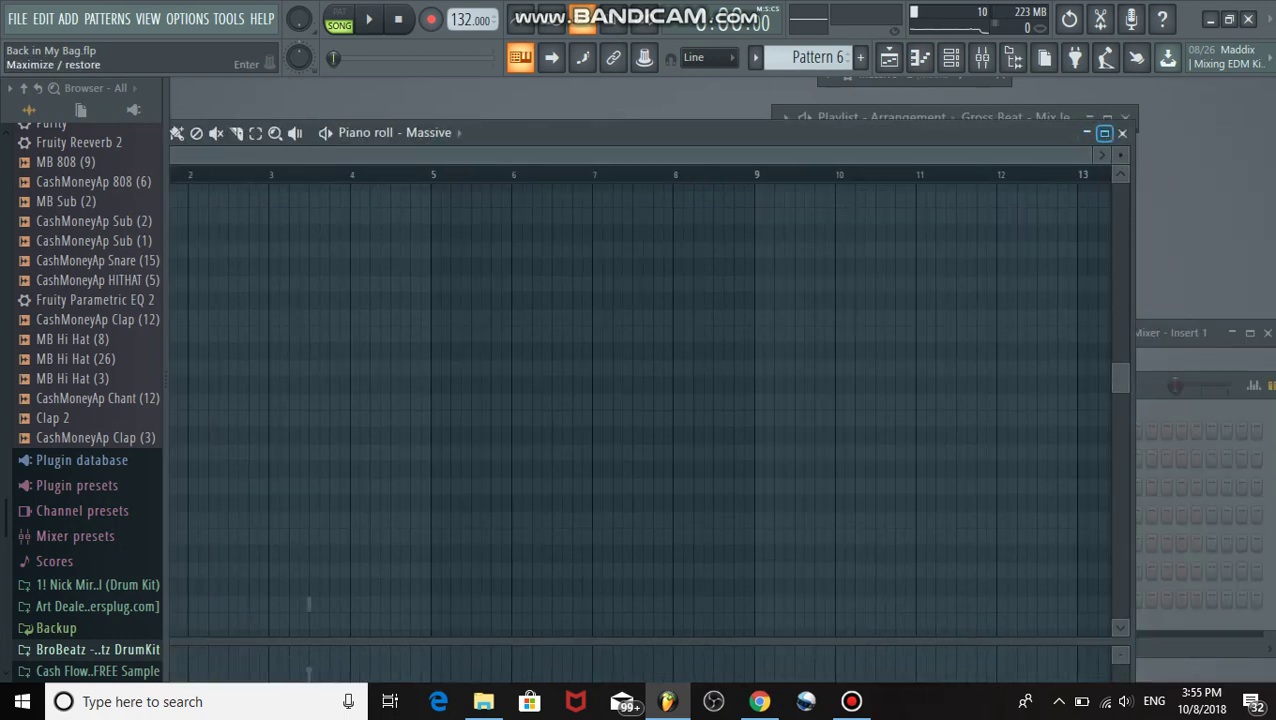
pyautogui.click(1104, 133)
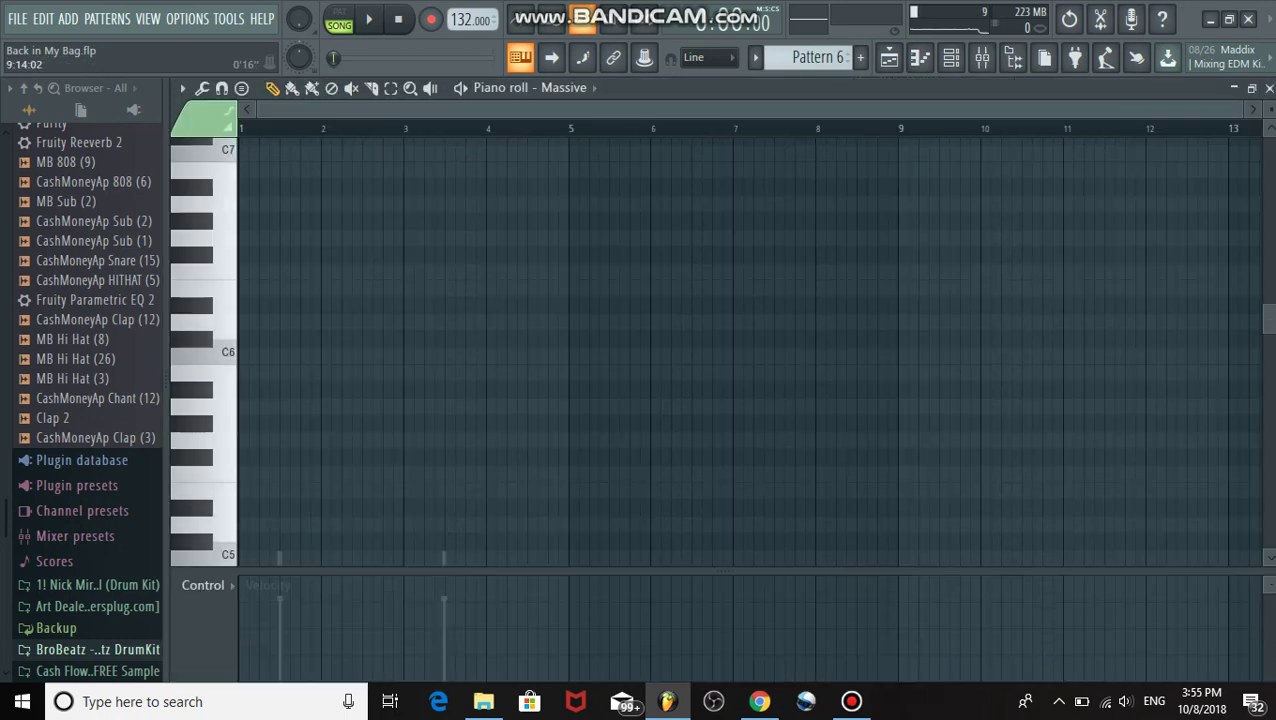
# - Switch to Pattern 1 and play the Massive melody in pattern mode instead of song mode
pyautogui.scroll(5, 817, 58)
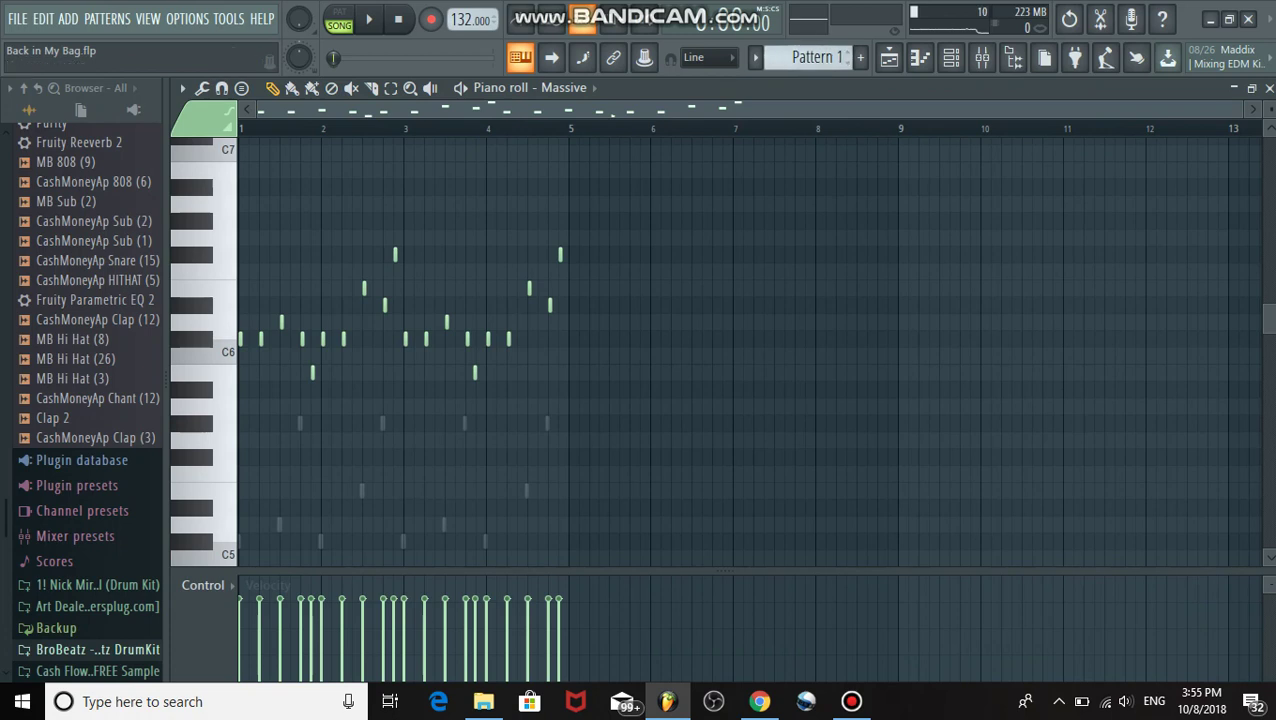
pyautogui.press('space')
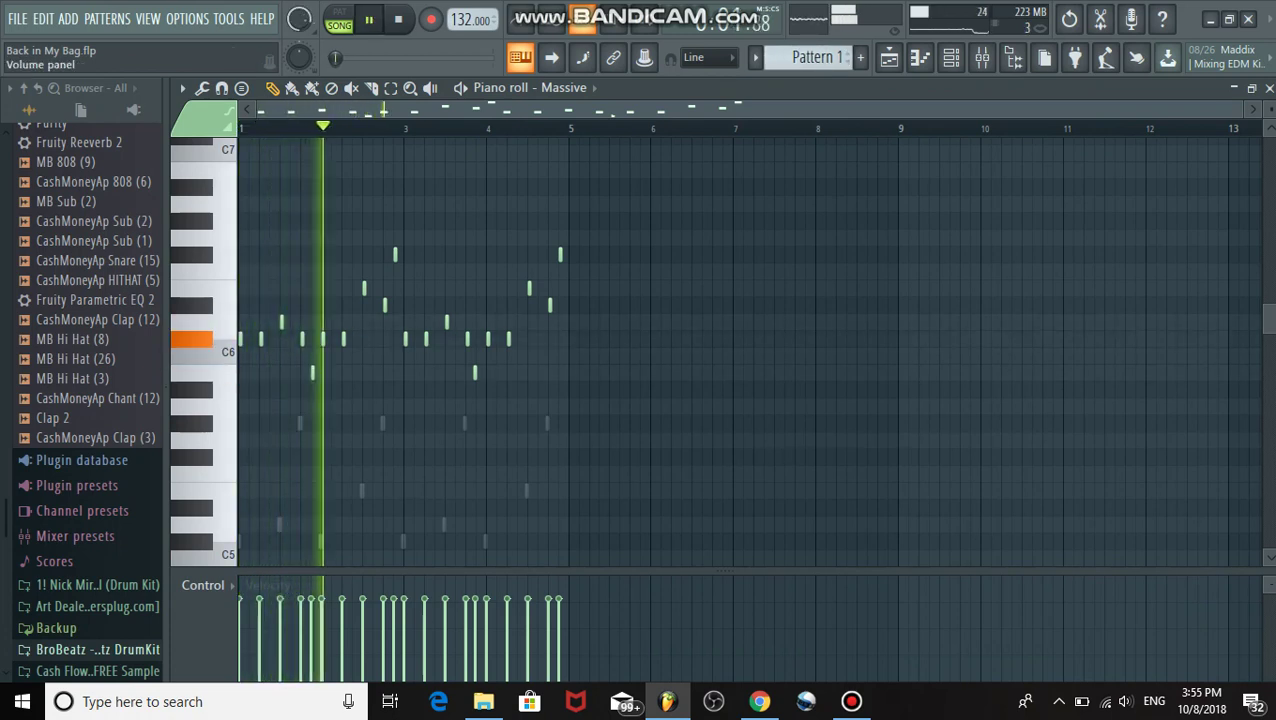
pyautogui.press('l')
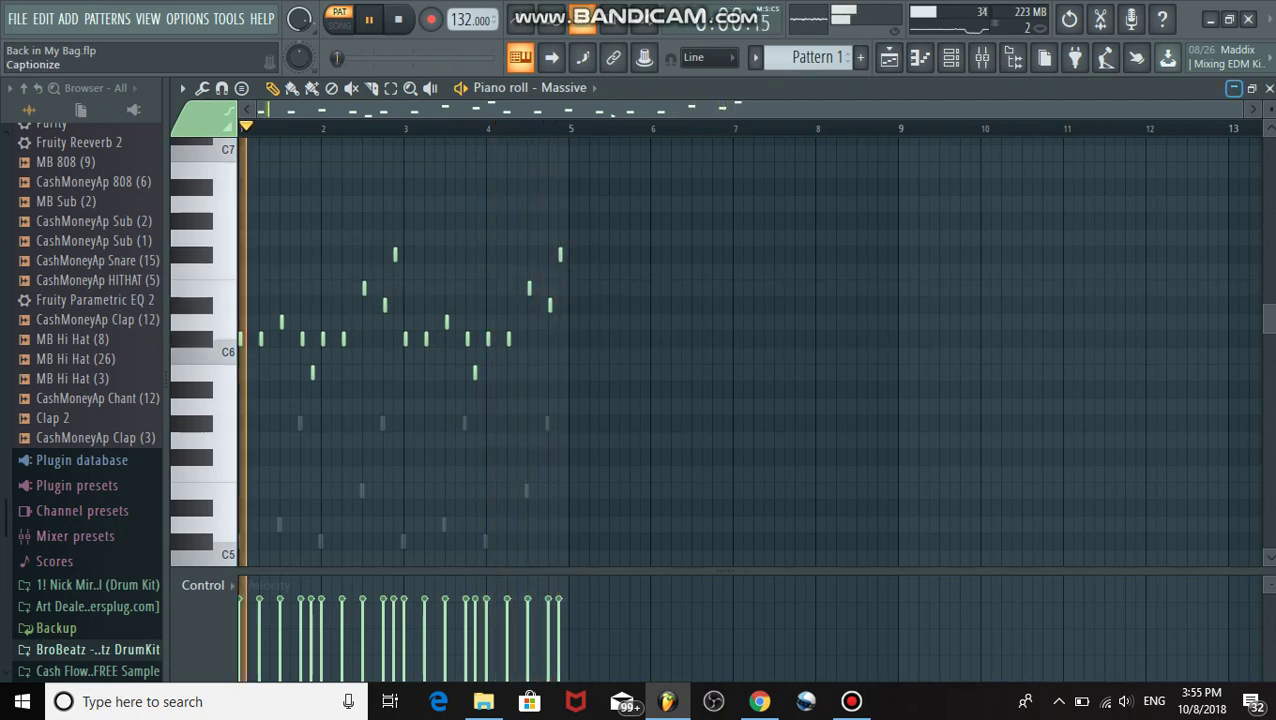
# - Open the Massive #2 channel's piano roll full size, listen to its Pattern 1 notes and stop playback
pyautogui.click(1234, 88)
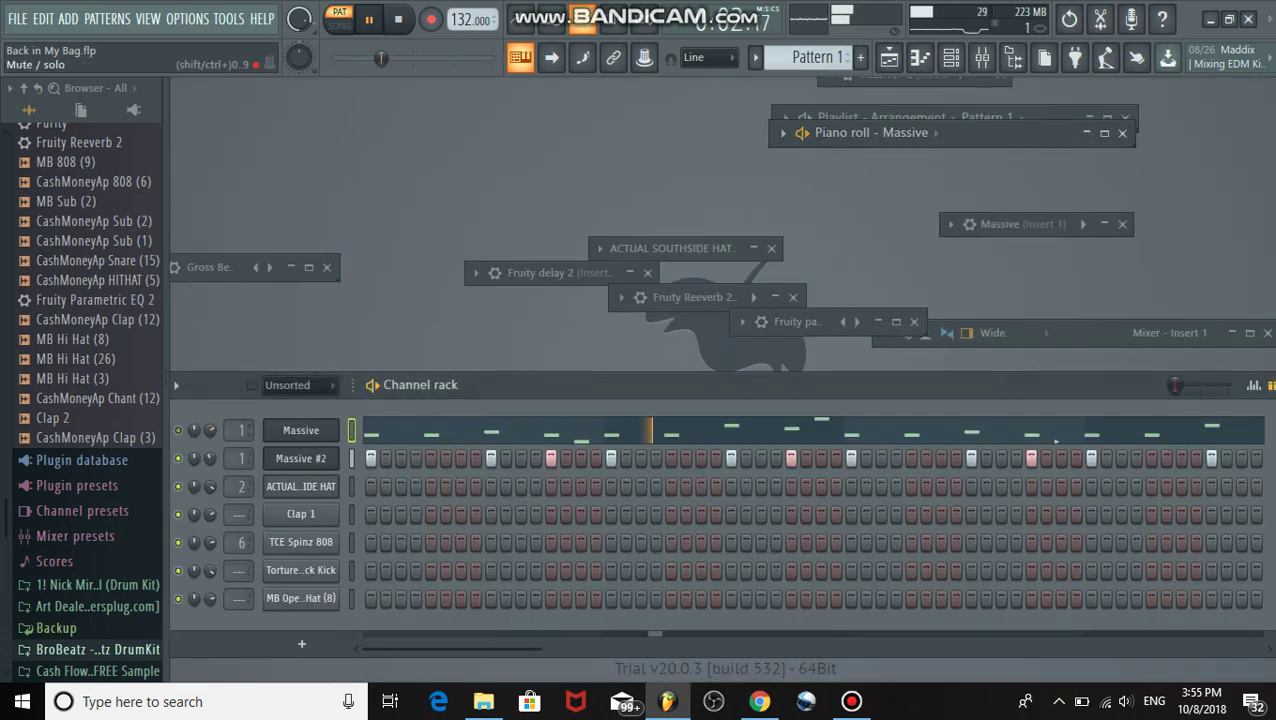
pyautogui.rightClick(330, 458)
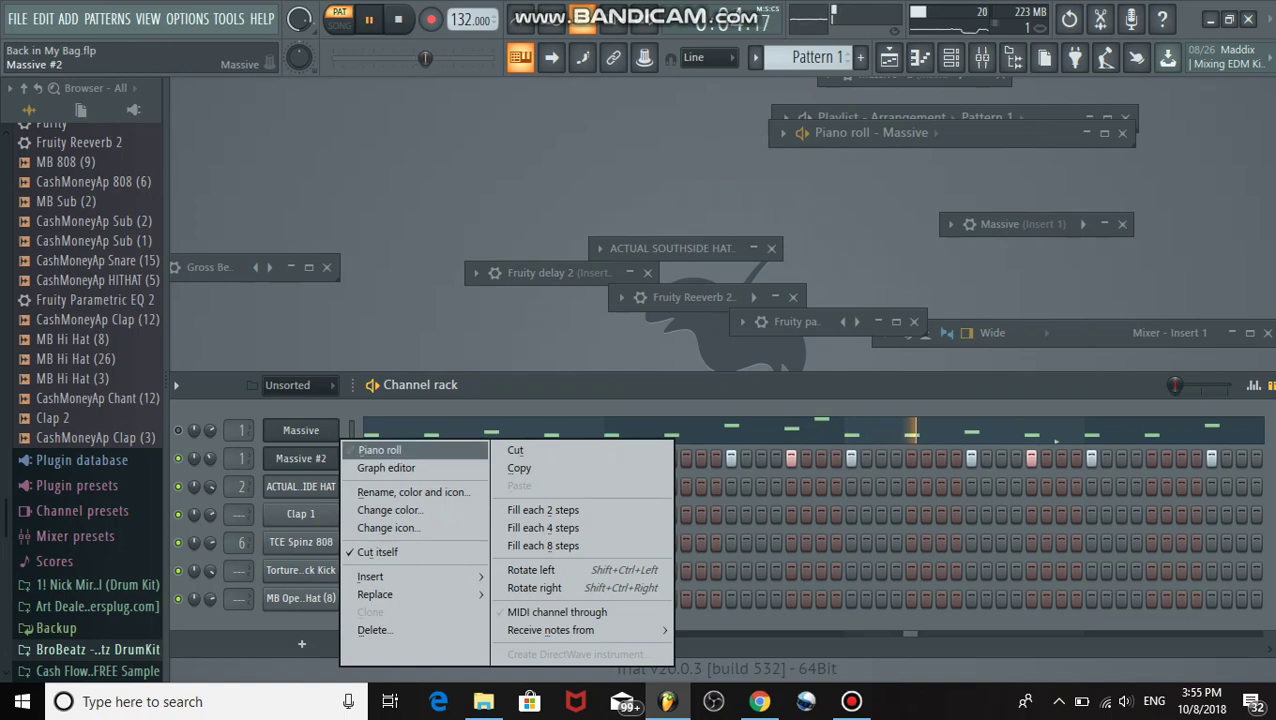
pyautogui.click(376, 447)
pyautogui.click(1104, 132)
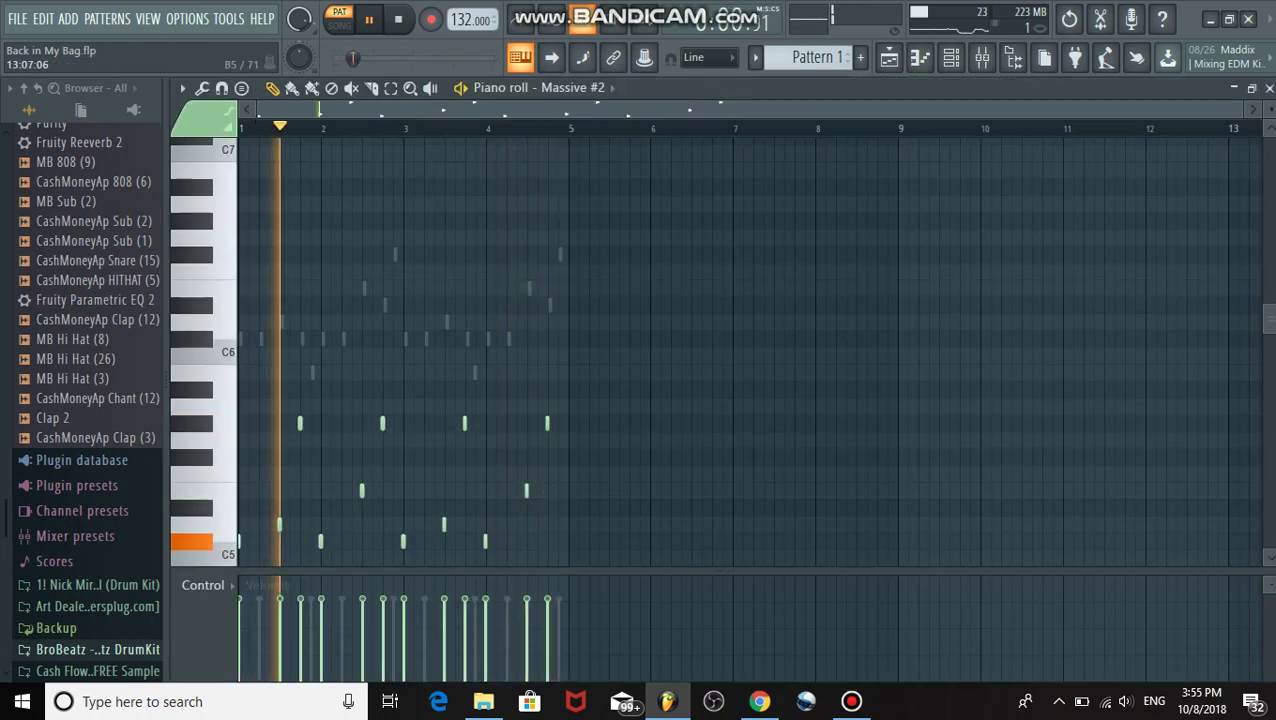
pyautogui.scroll(-3, 700, 350)
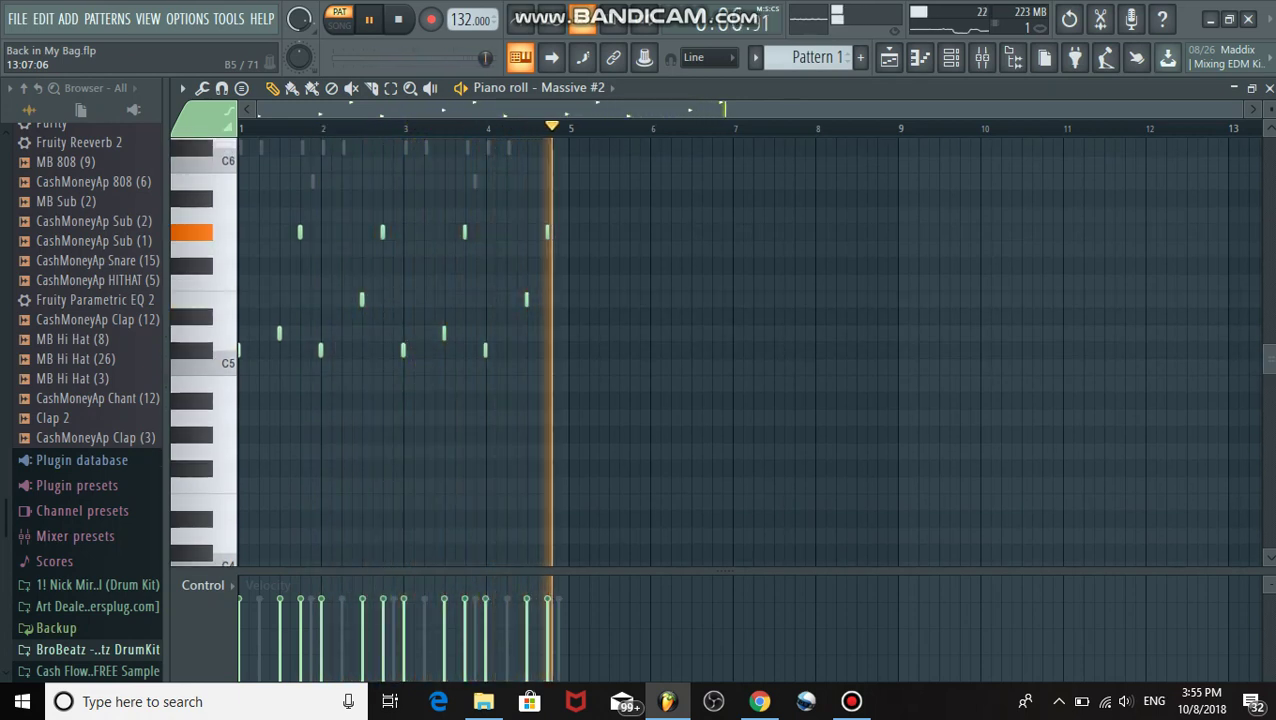
pyautogui.press('space')
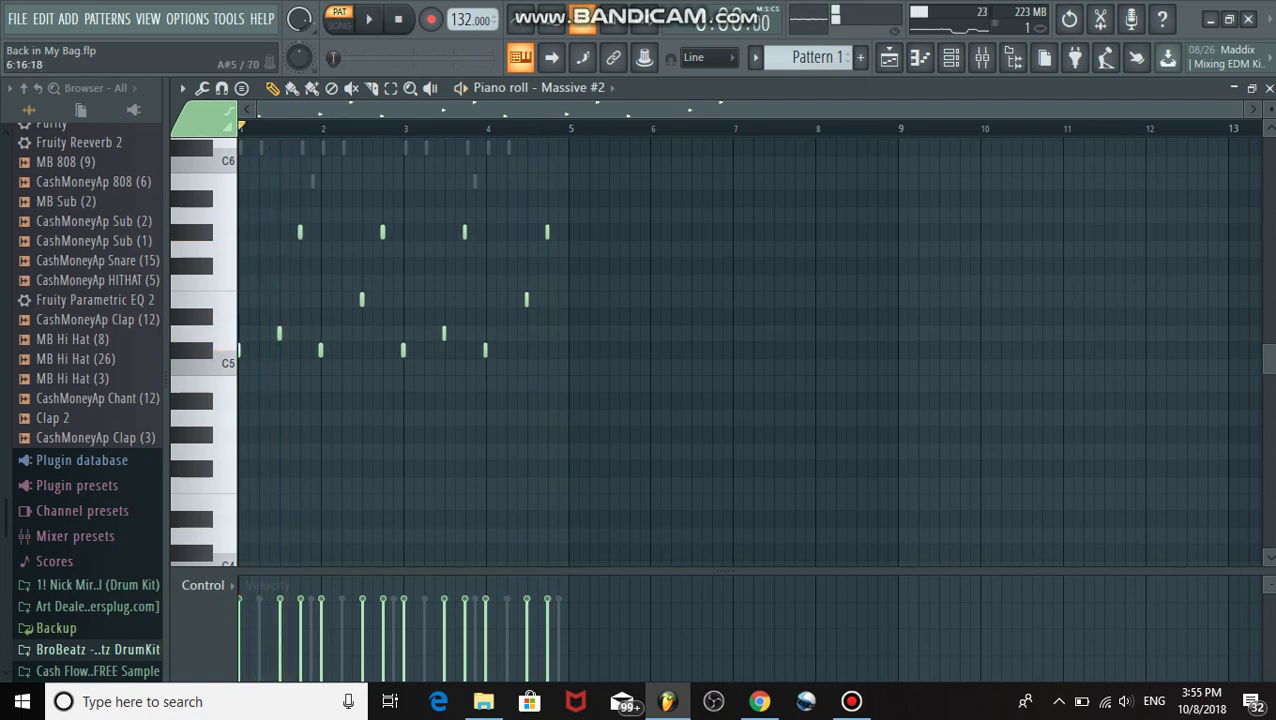
# - Switch to Pattern 2, show the ACTUAL SOUTHSIDE HAT notes in the piano roll and play them through
pyautogui.scroll(-1, 817, 57)
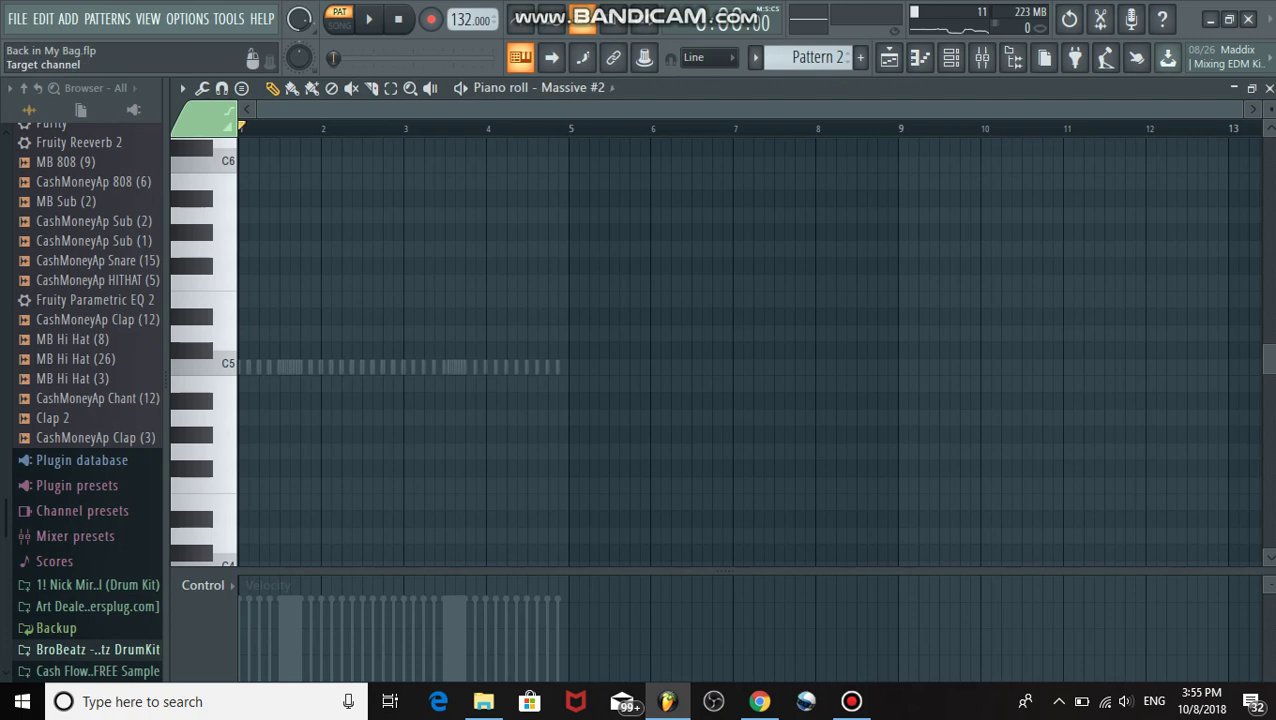
pyautogui.click(575, 87)
pyautogui.click(625, 244)
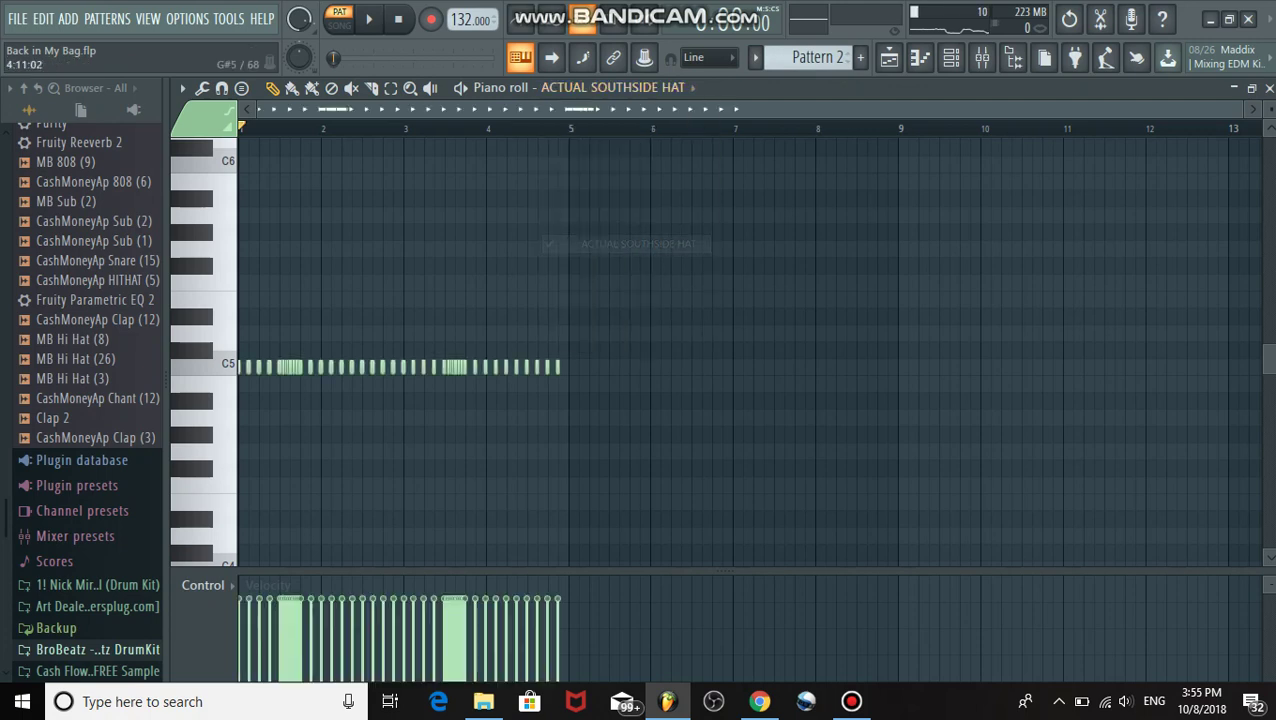
pyautogui.press('space')
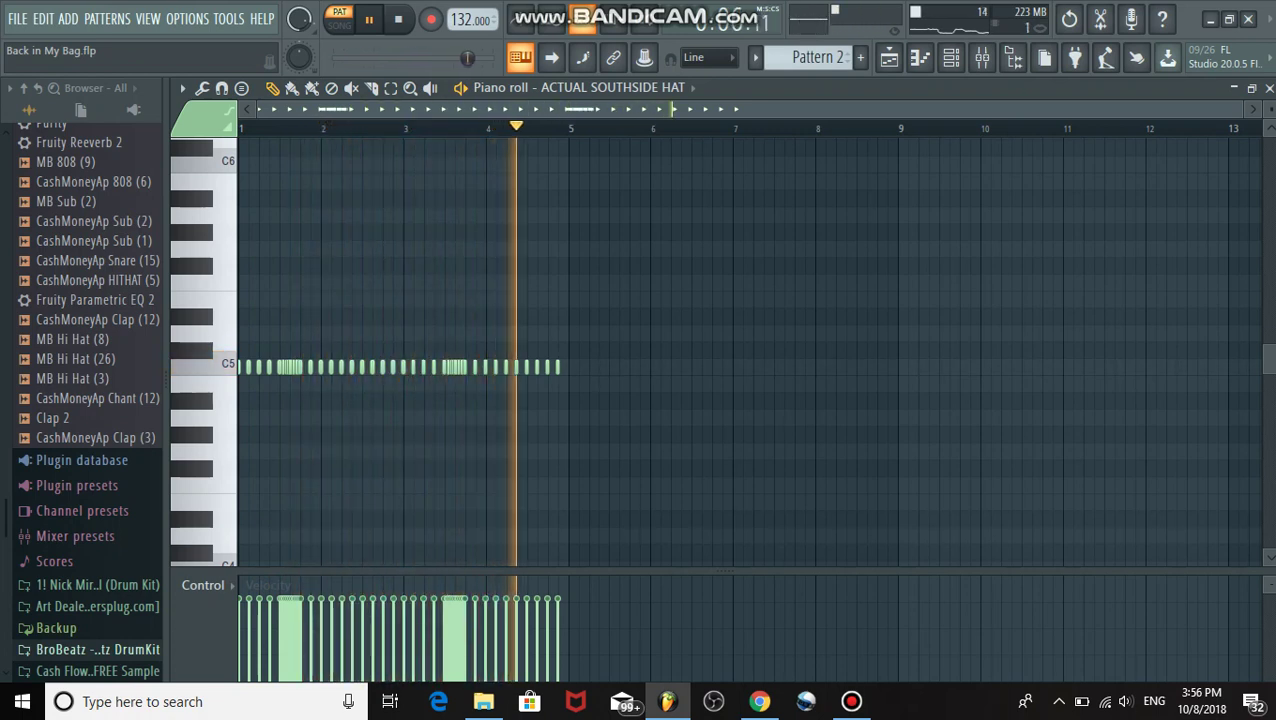
pyautogui.press('space')
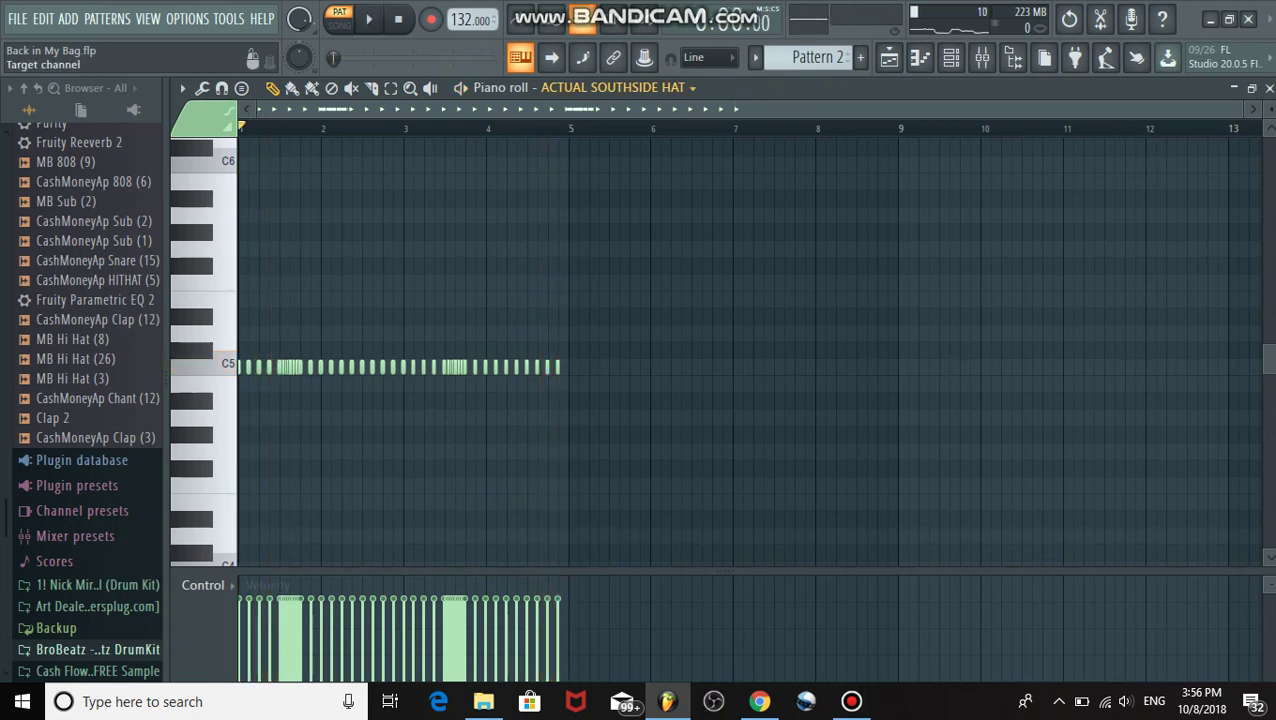
# - Show the Clap 1 channel in the piano roll, switch to Pattern 3 and listen to the claps
pyautogui.click(615, 87)
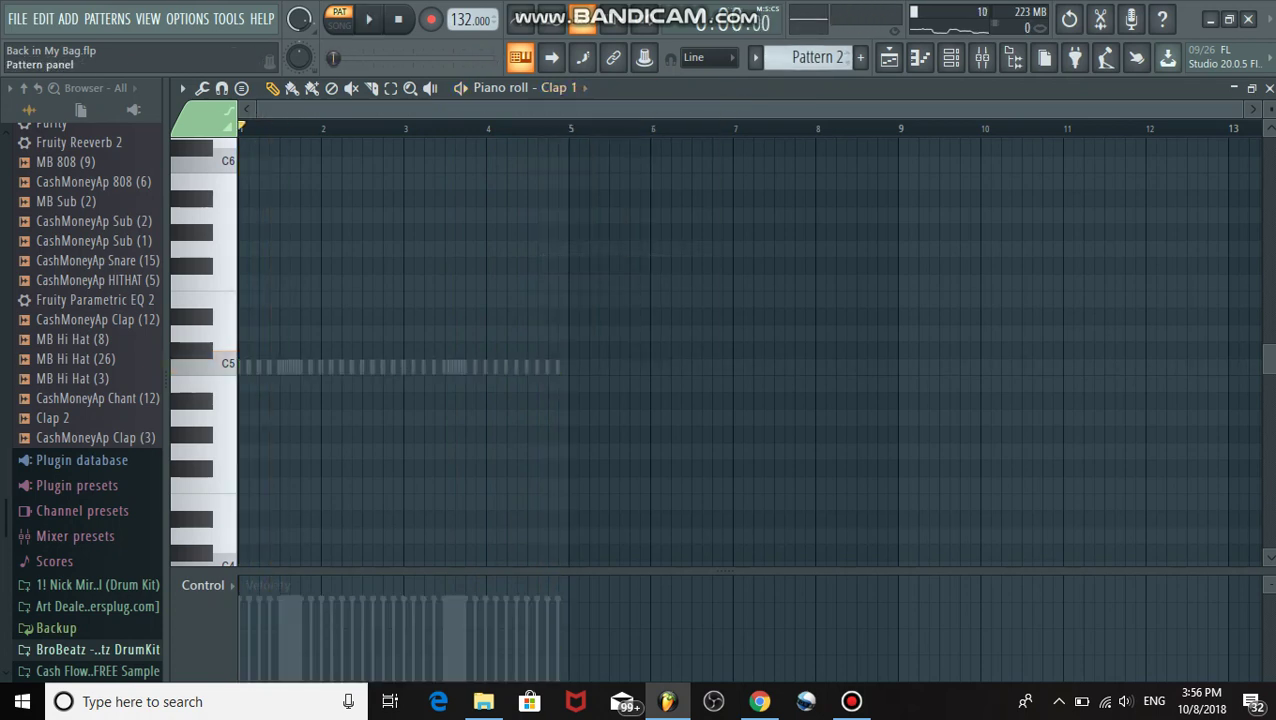
pyautogui.scroll(-3, 815, 57)
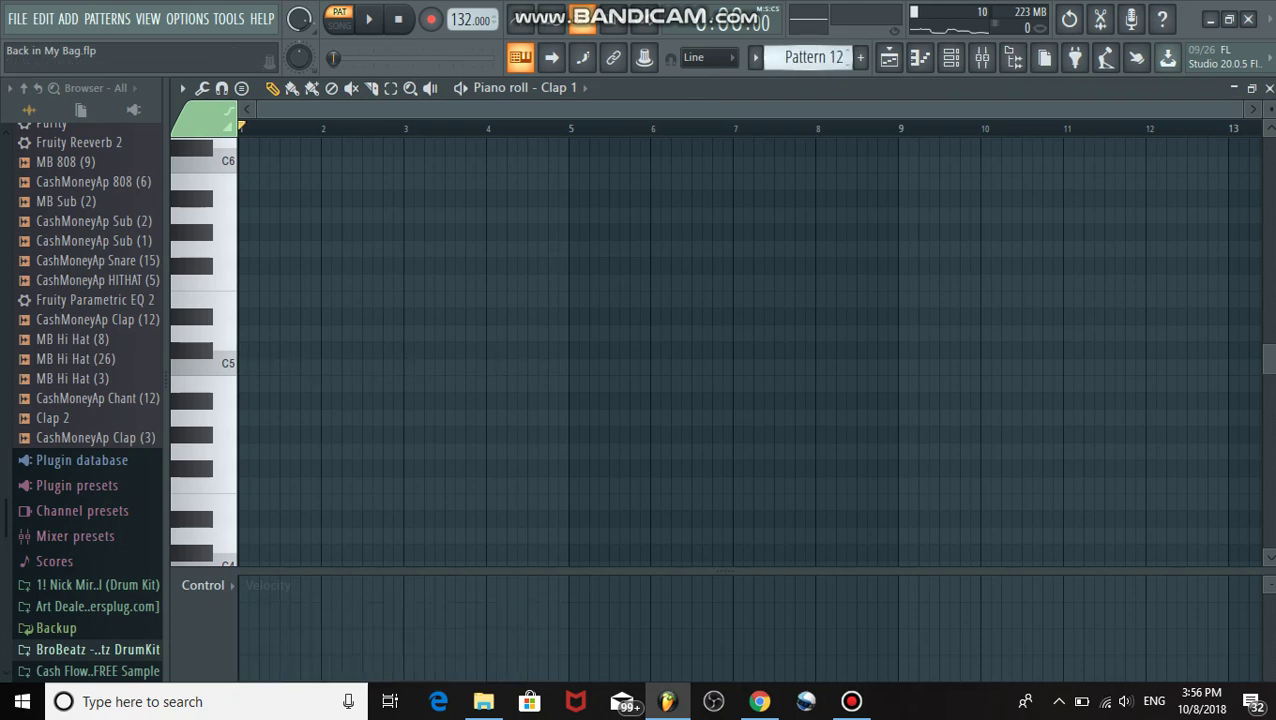
pyautogui.scroll(1, 815, 57)
pyautogui.press('space')
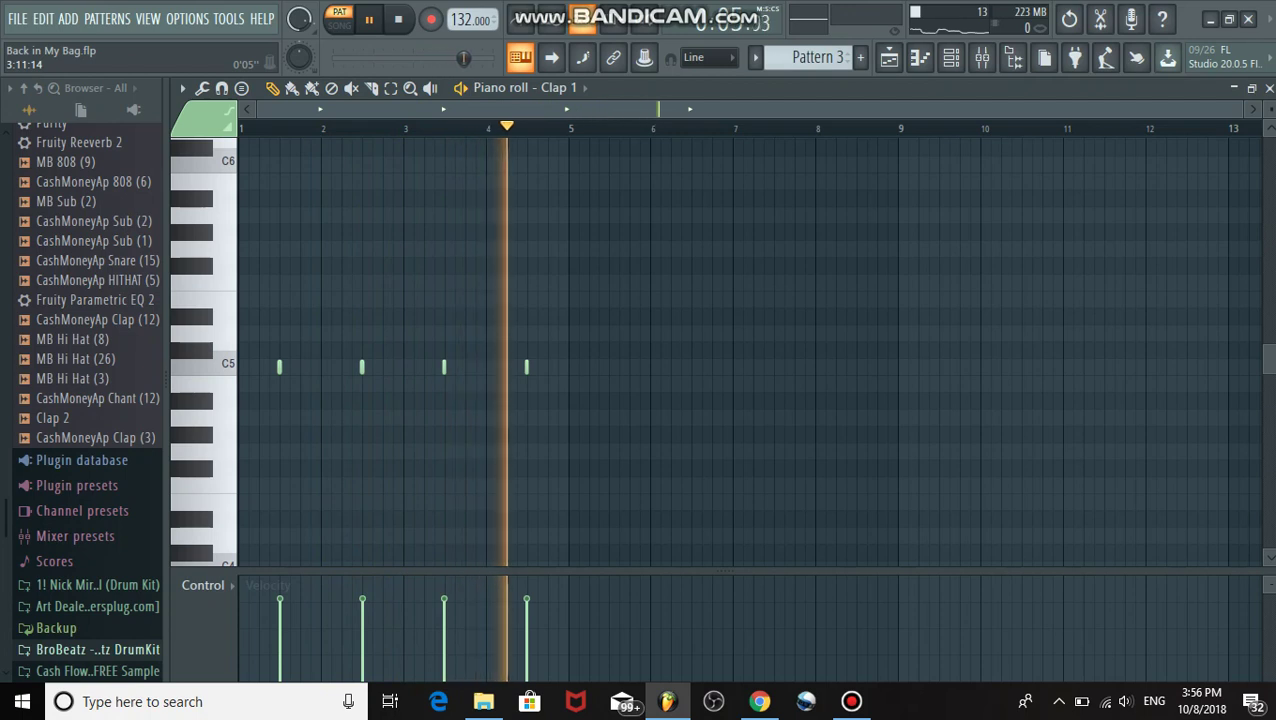
pyautogui.press('space')
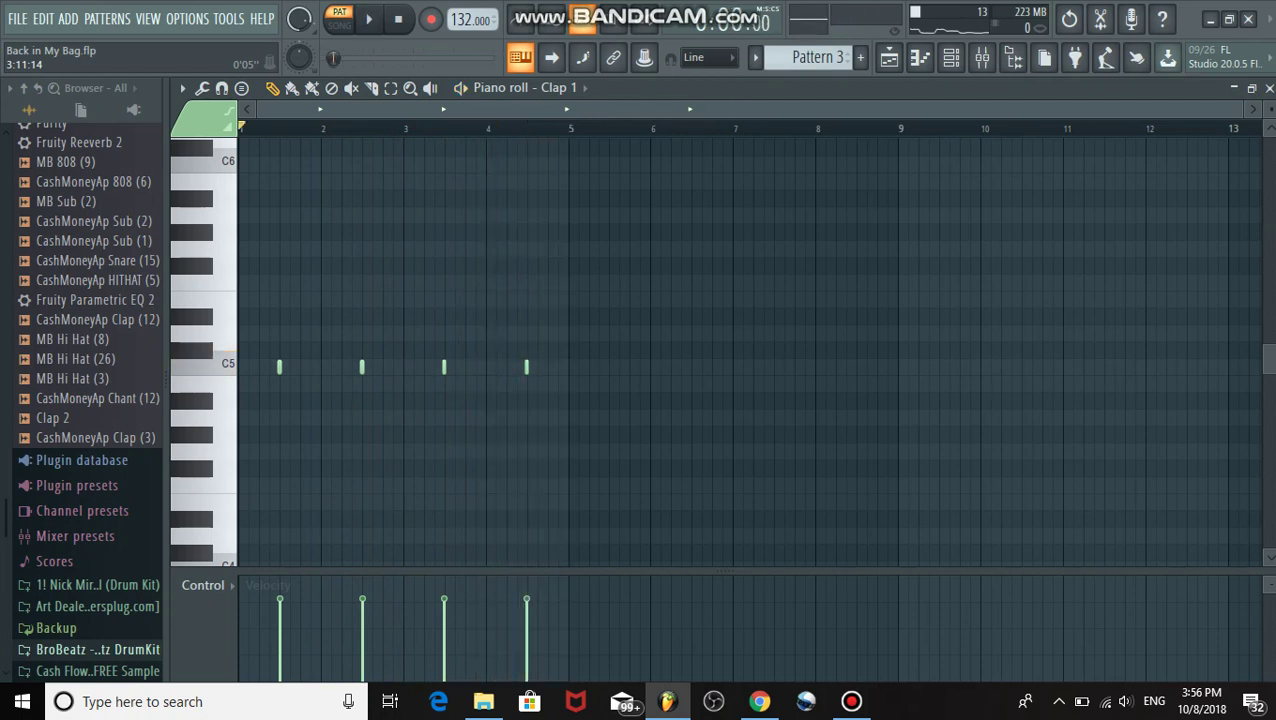
# - Show the TCE Spinz 808 channel in the piano roll, switch to Pattern 4 and listen to the 808 line
pyautogui.click(560, 88)
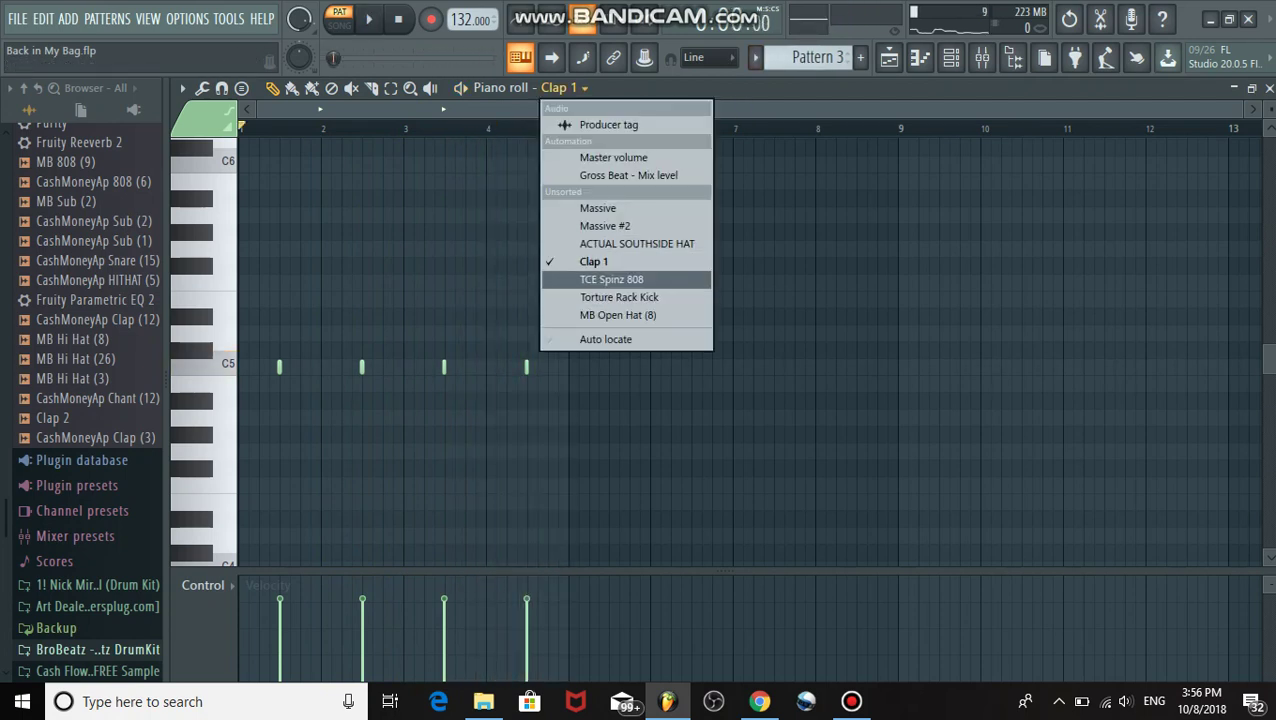
pyautogui.click(611, 279)
pyautogui.scroll(2, 812, 58)
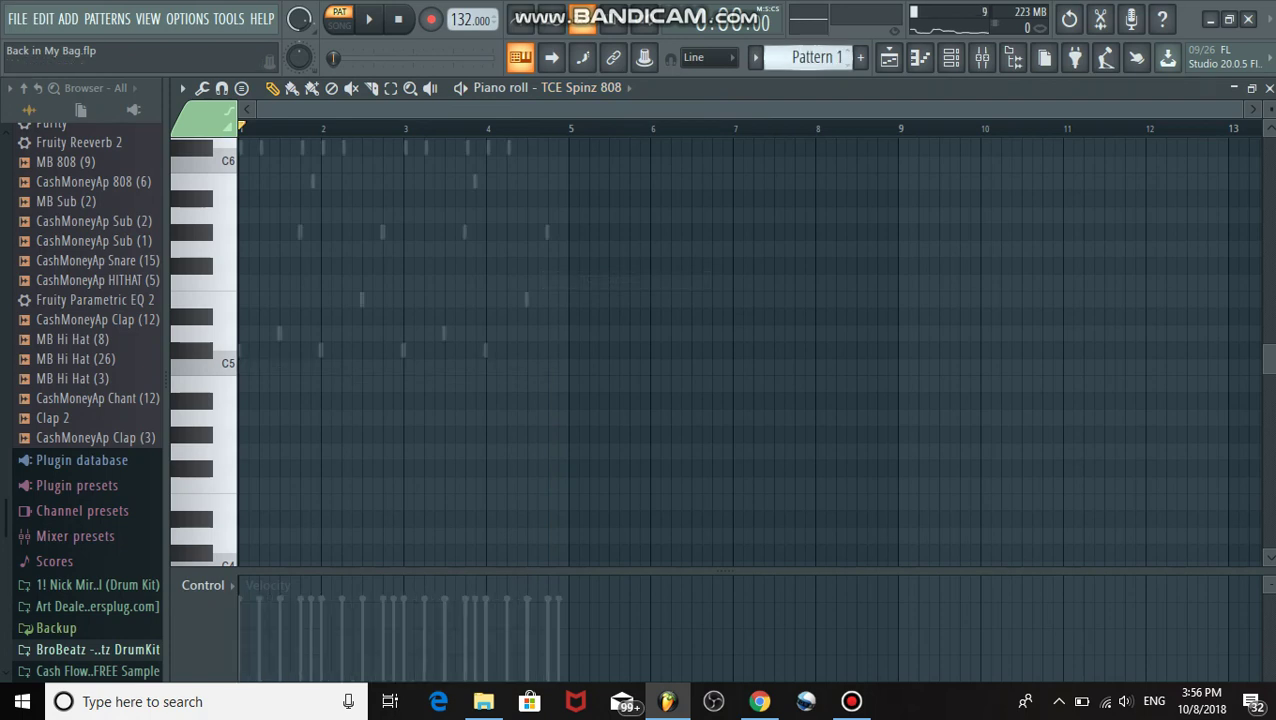
pyautogui.scroll(-2, 812, 58)
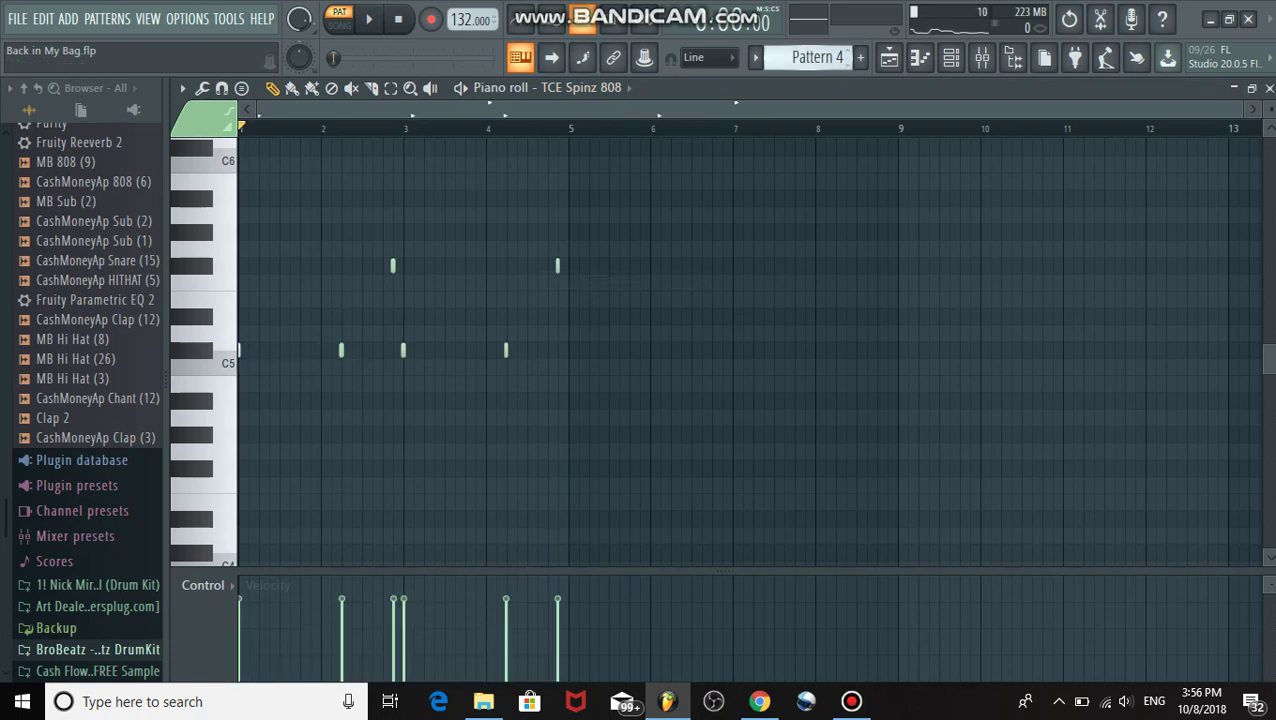
pyautogui.press('space')
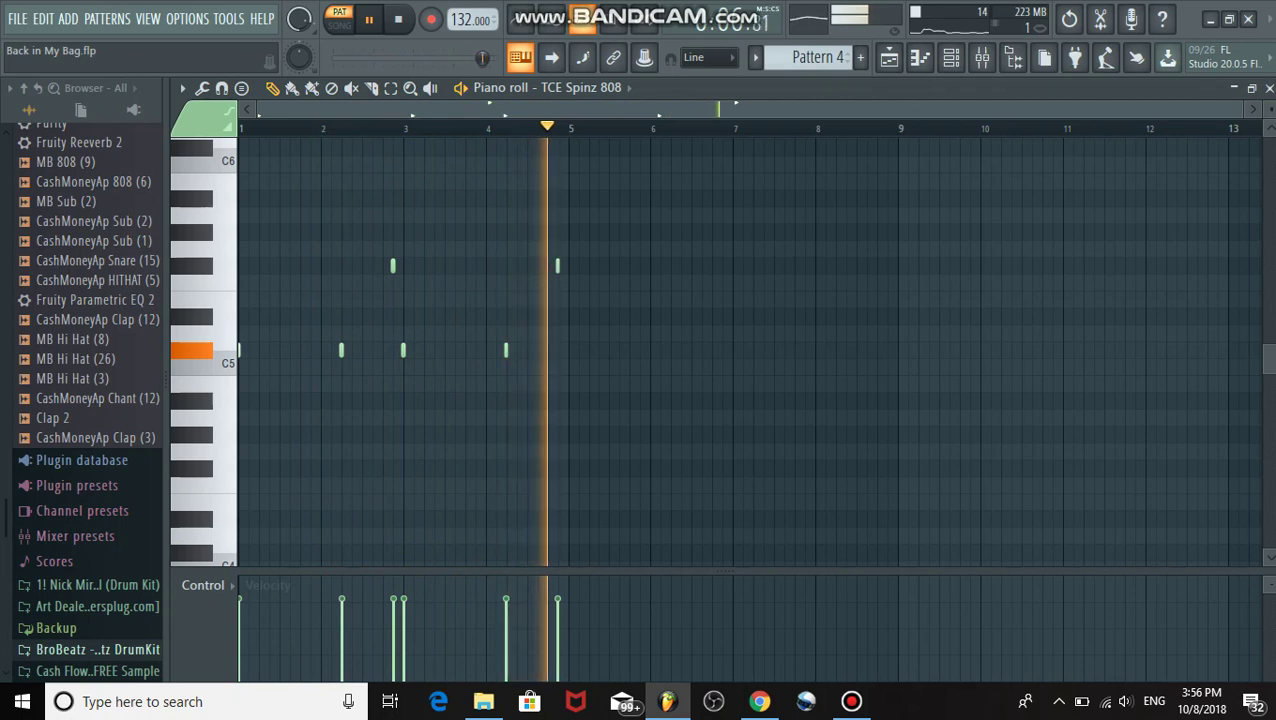
pyautogui.press('space')
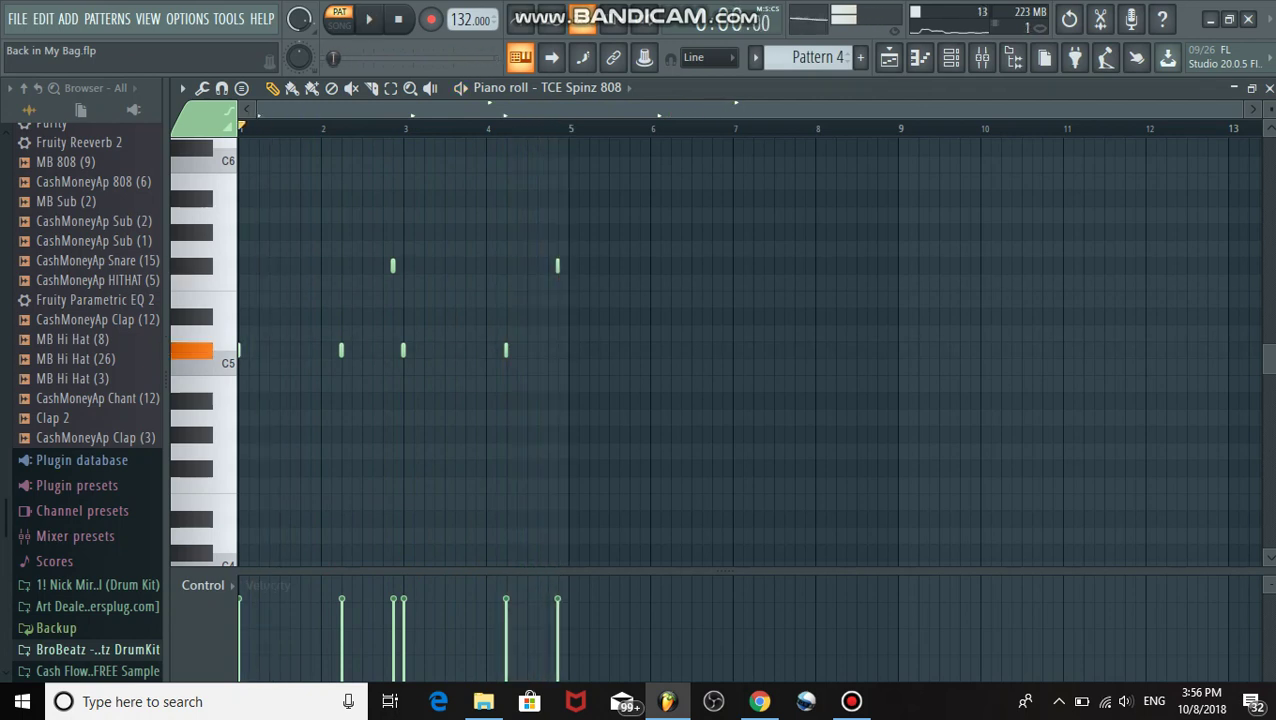
# - Show the Torture Rack Kick channel's Pattern 5 notes in the piano roll and listen to them
pyautogui.click(586, 88)
pyautogui.click(619, 297)
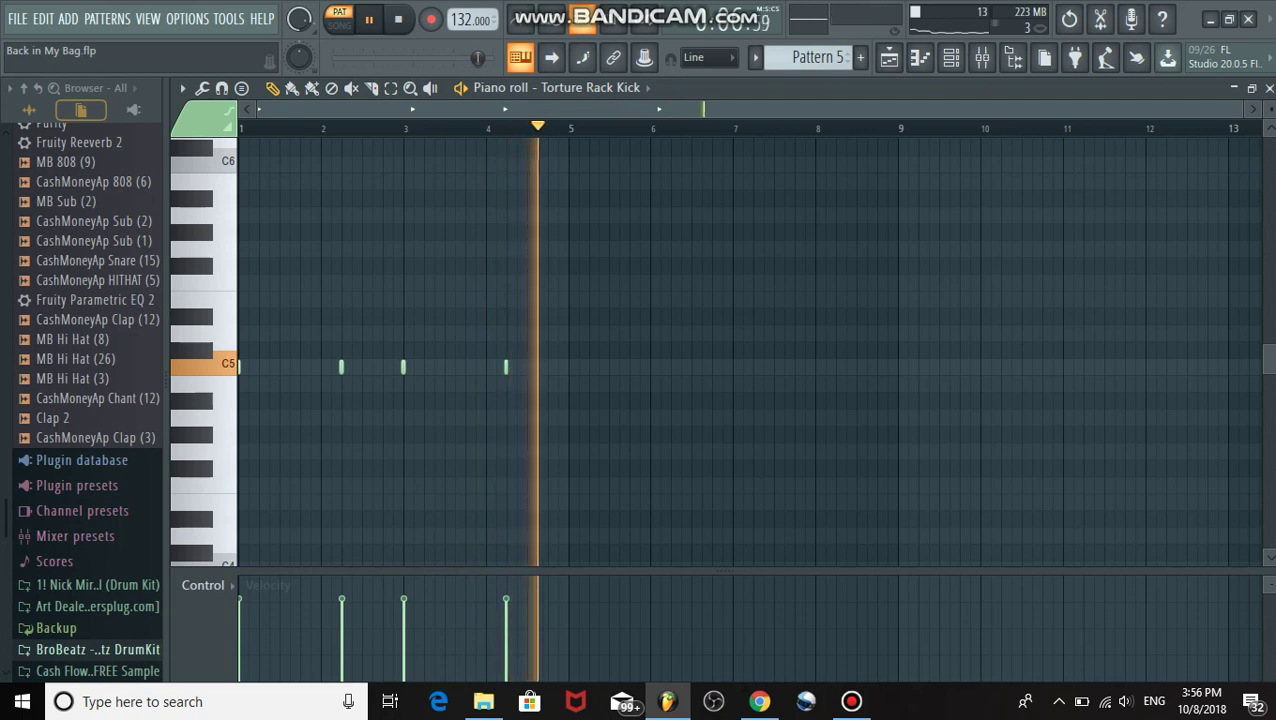
pyautogui.press('space')
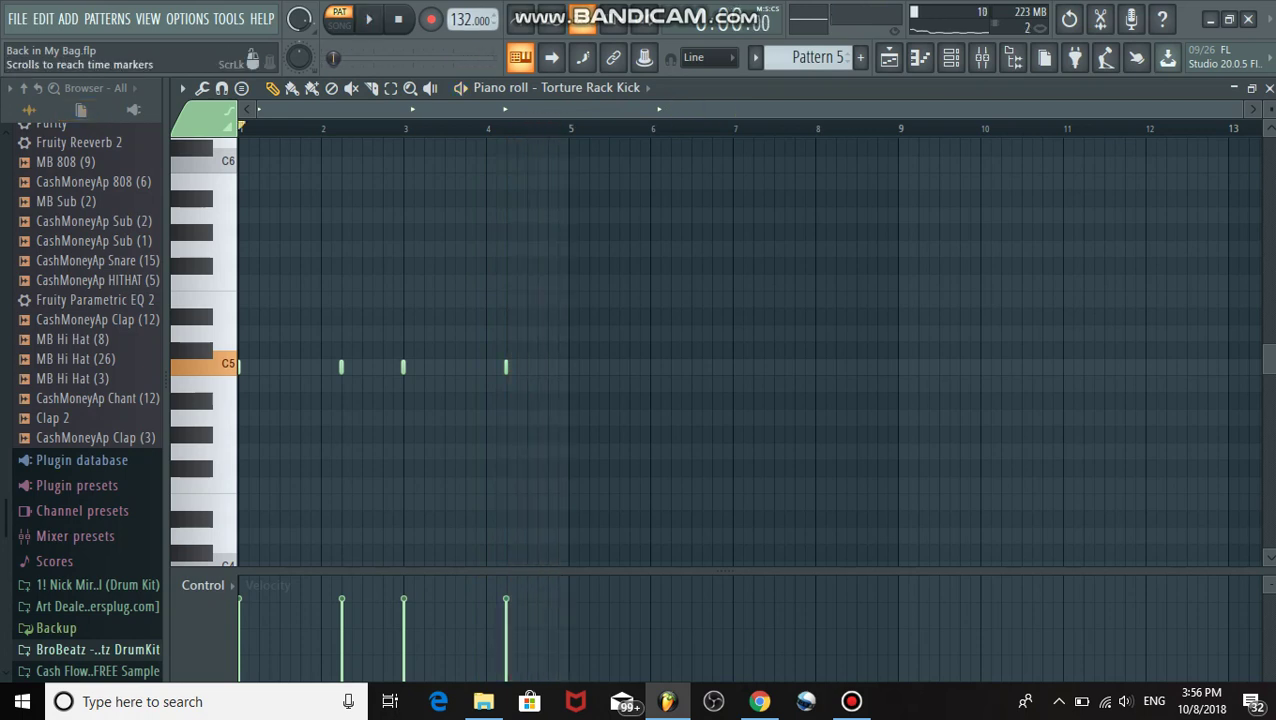
# - Show the MB Open Hat (8) channel in the piano roll, switch to Pattern 6 and play it
pyautogui.click(590, 87)
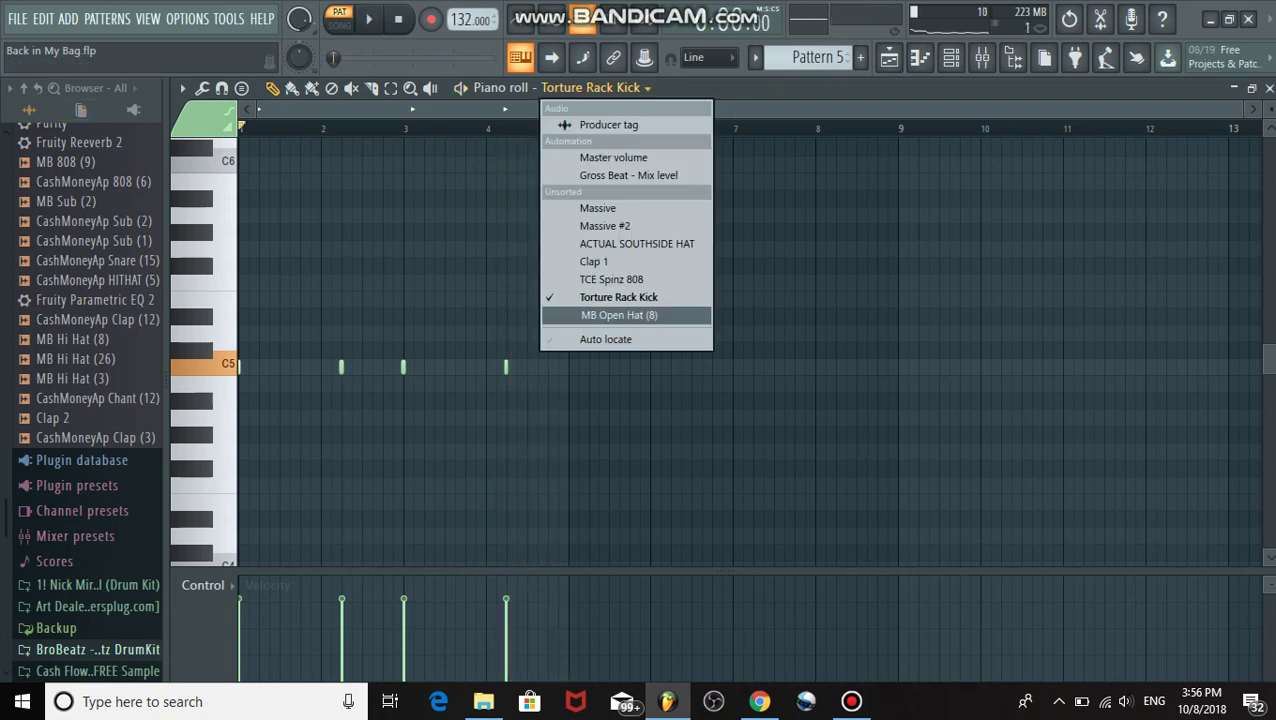
pyautogui.click(620, 313)
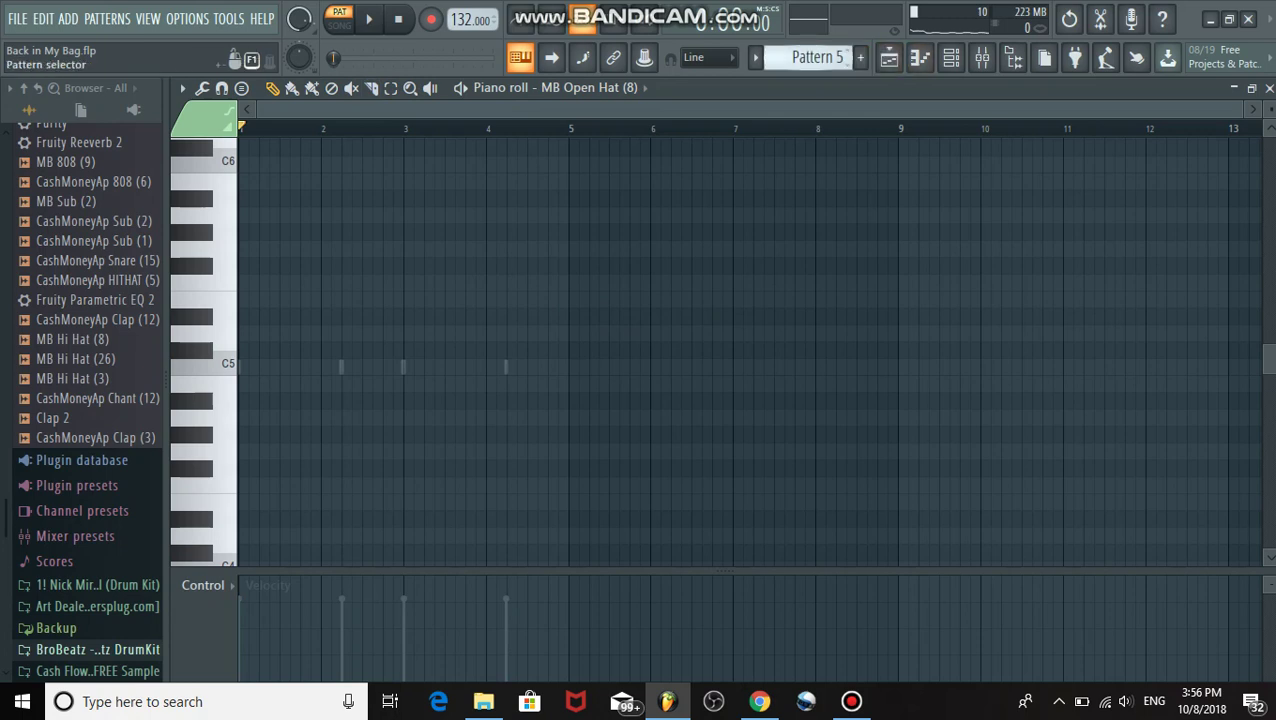
pyautogui.press('space')
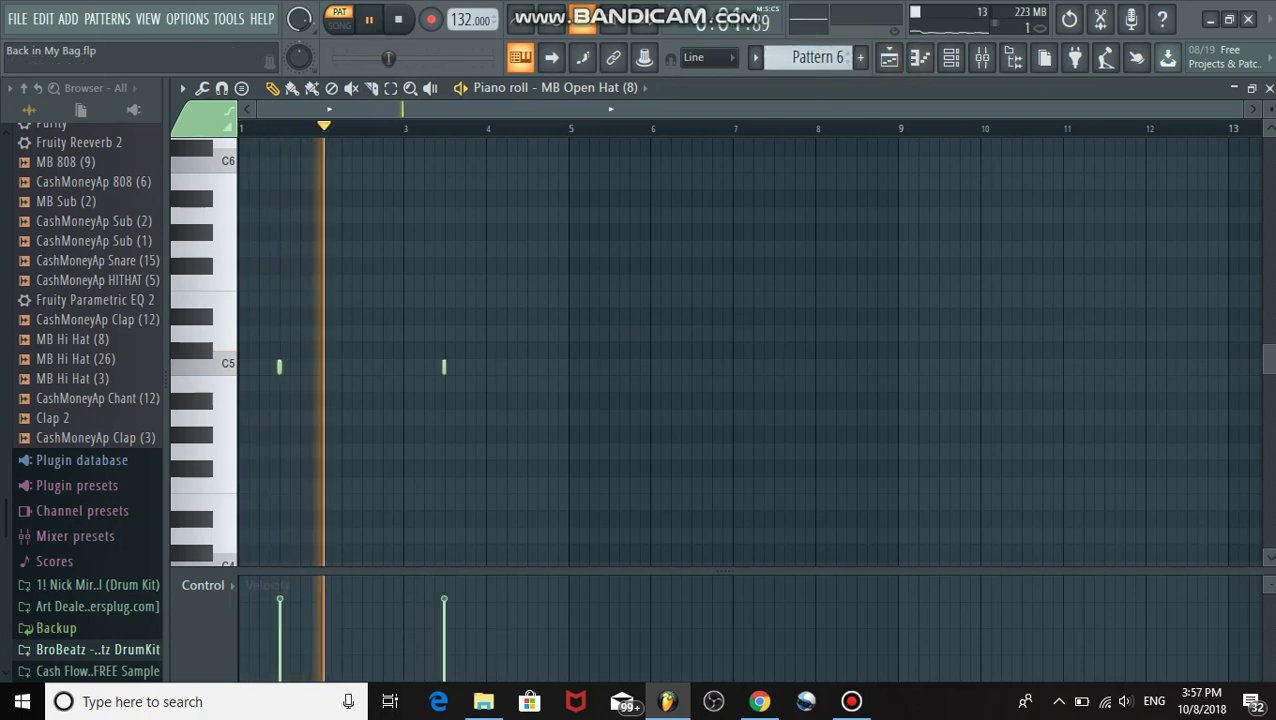